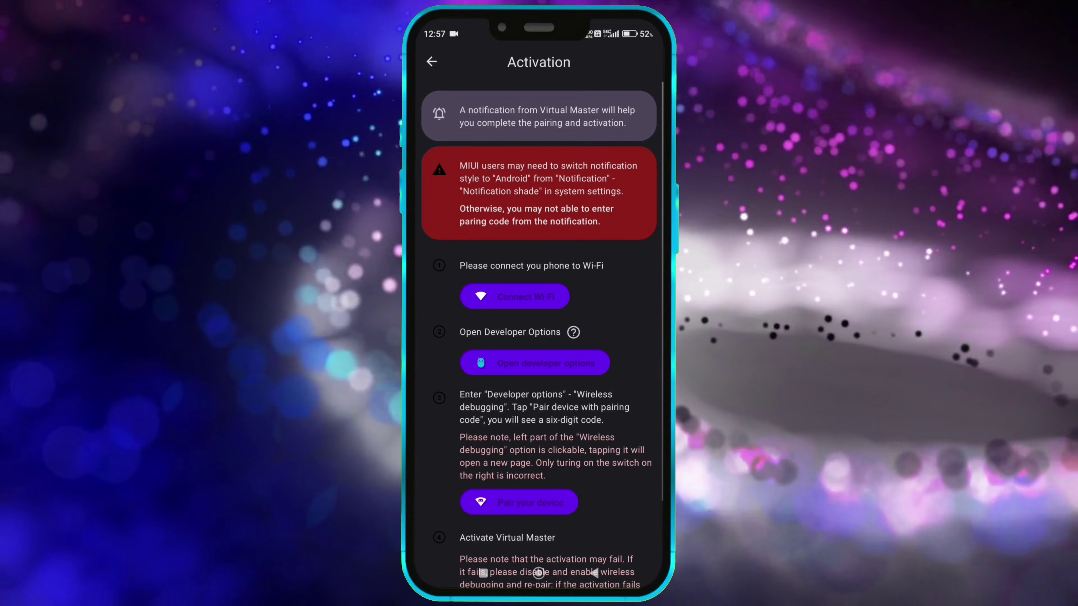
- Turn on Wi-Fi, join the Redmi 9A network, and return to the activation steps
{"action": "left_click", "coordinate": [515, 296]}
{"action": "left_click", "coordinate": [631, 135]}
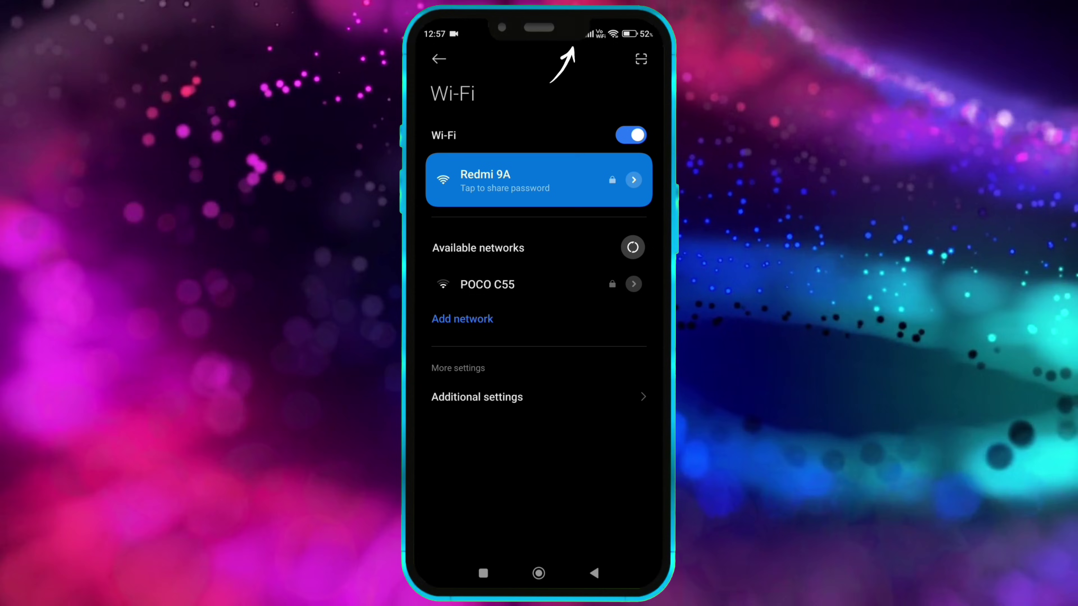
{"action": "key", "text": "Escape"}
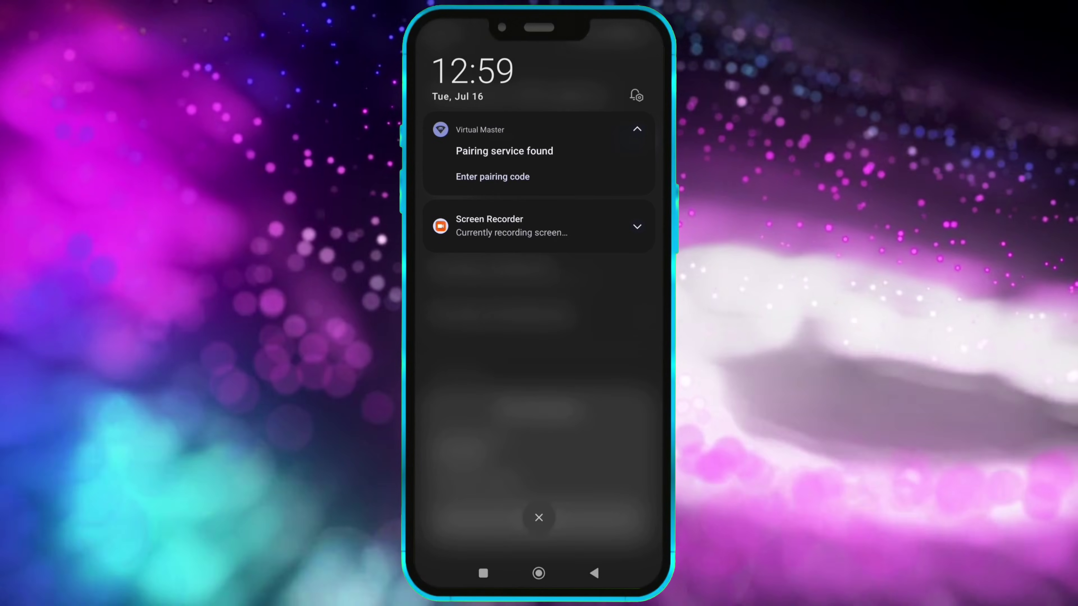
- Submit the wireless debugging pairing code to pair and activate Virtual Master
{"action": "key", "text": "Return"}
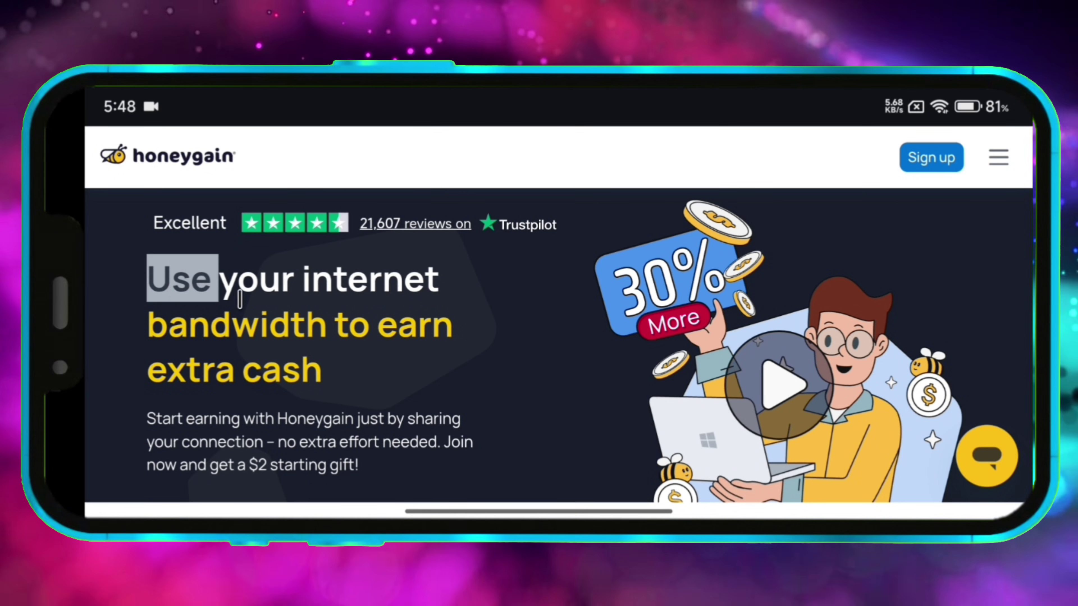
- Highlight the bandwidth-earning headline and download the Honeygain Android app
{"action": "left_click_drag", "start_coordinate": [239, 299], "coordinate": [339, 377]}
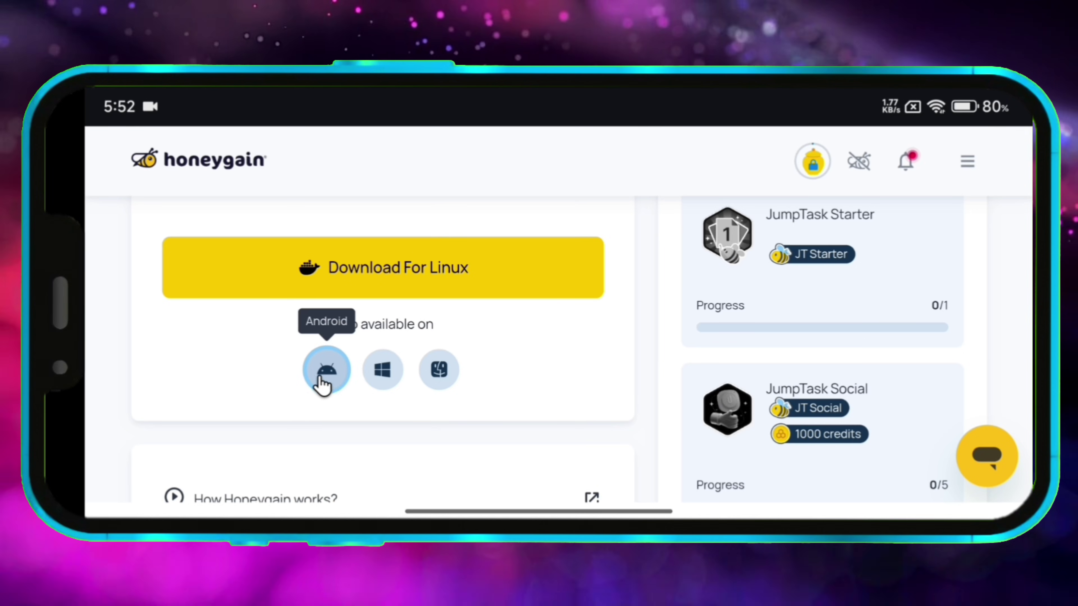
{"action": "left_click", "coordinate": [326, 376]}
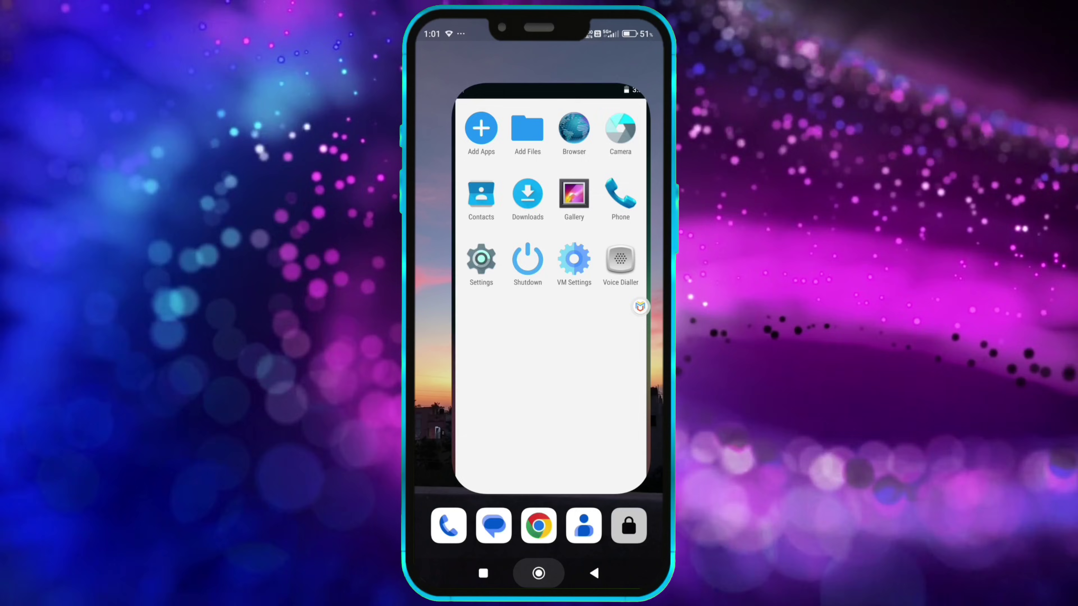
- Search the VM browser for 'game guardian official'
{"action": "type", "text": "ga"}
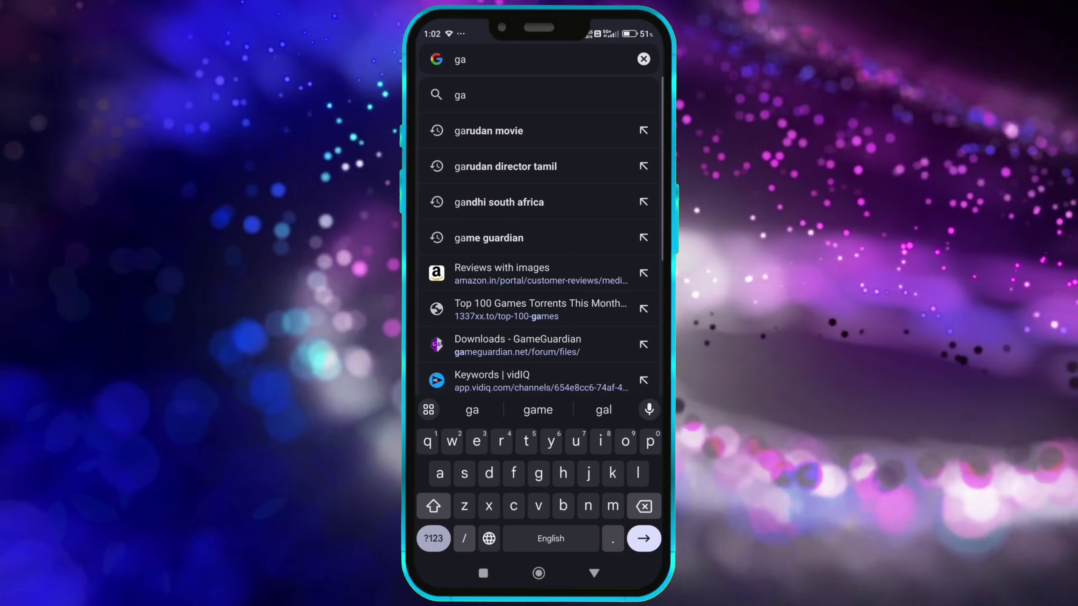
{"action": "type", "text": "me guardian official"}
{"action": "key", "text": "Return"}
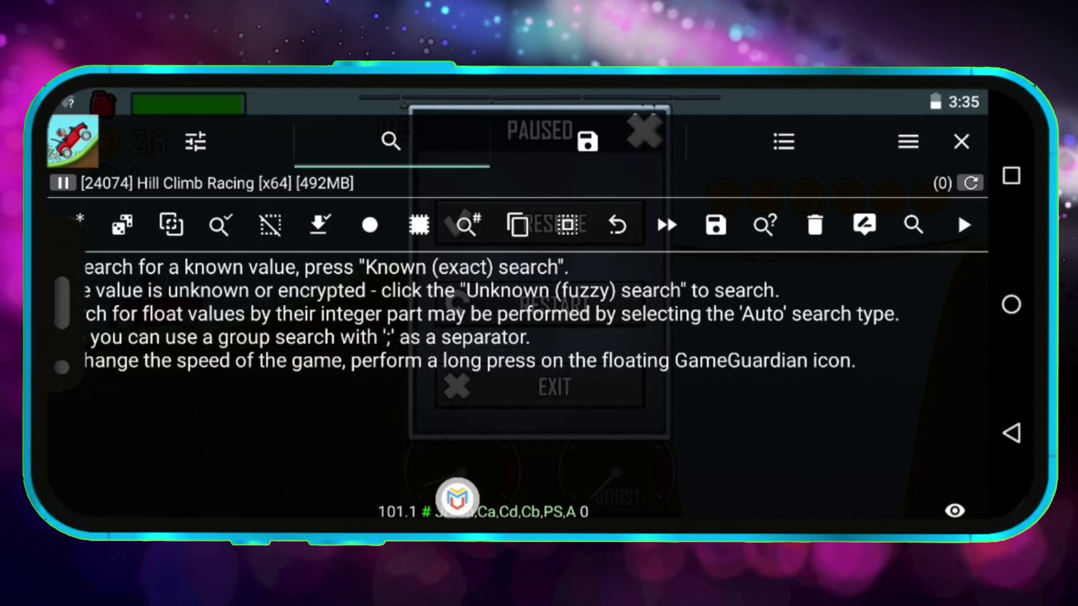
- Run a new Dword search for the coin value 215 in Hill Climb Racing's memory
{"action": "type", "text": "215"}
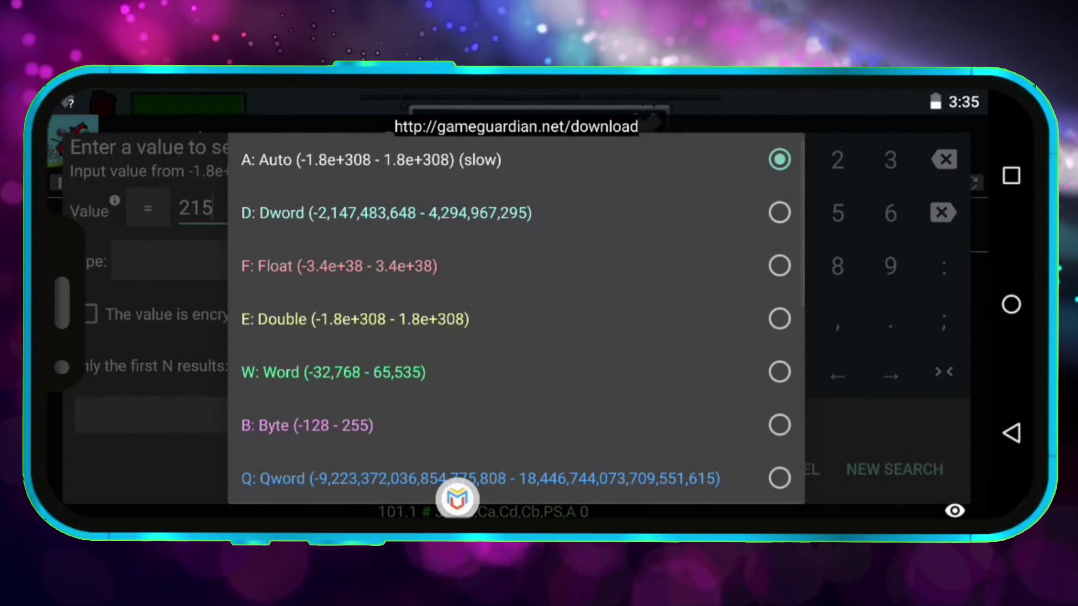
{"action": "left_click", "coordinate": [386, 213]}
{"action": "left_click", "coordinate": [895, 469]}
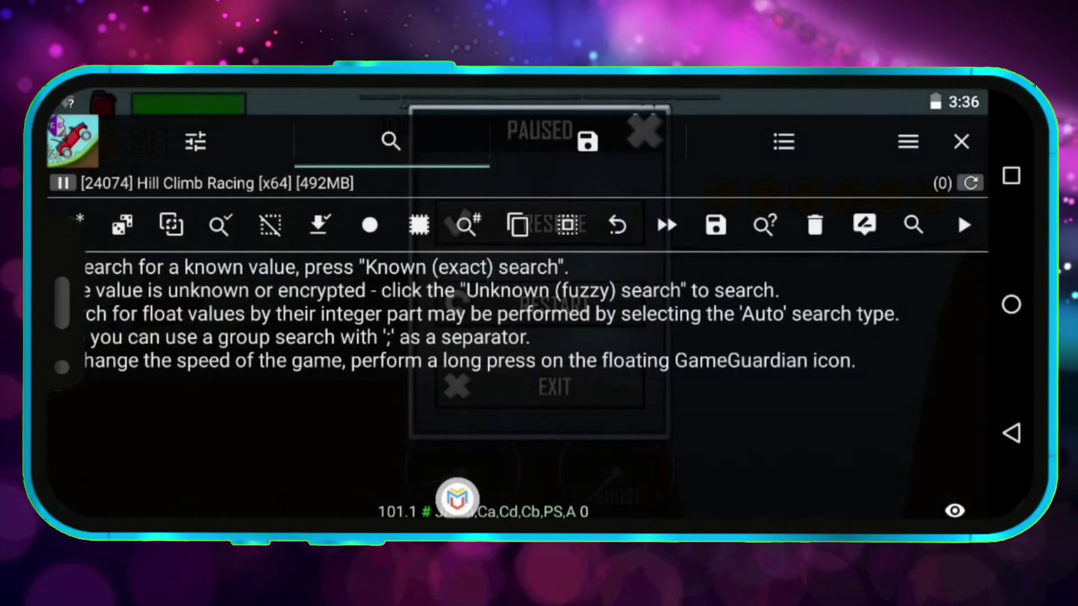